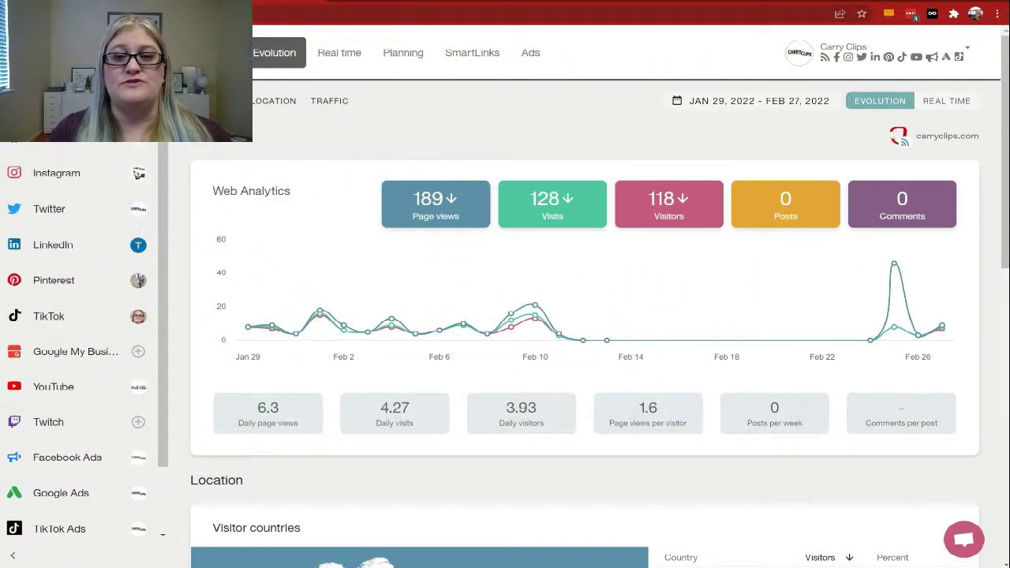
{"action": "left_click", "coordinate": [754, 100]}
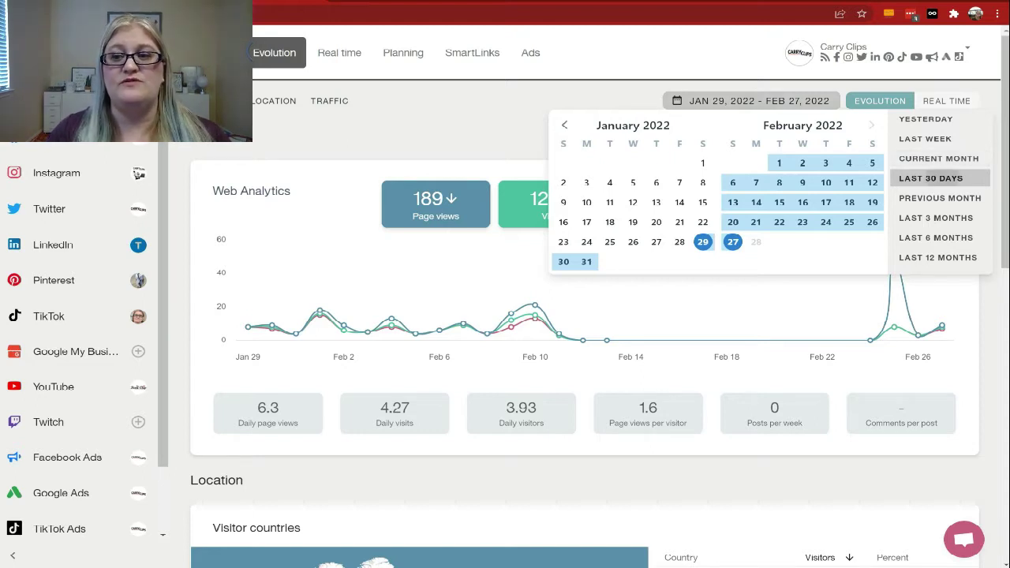
{"action": "left_click", "coordinate": [940, 178]}
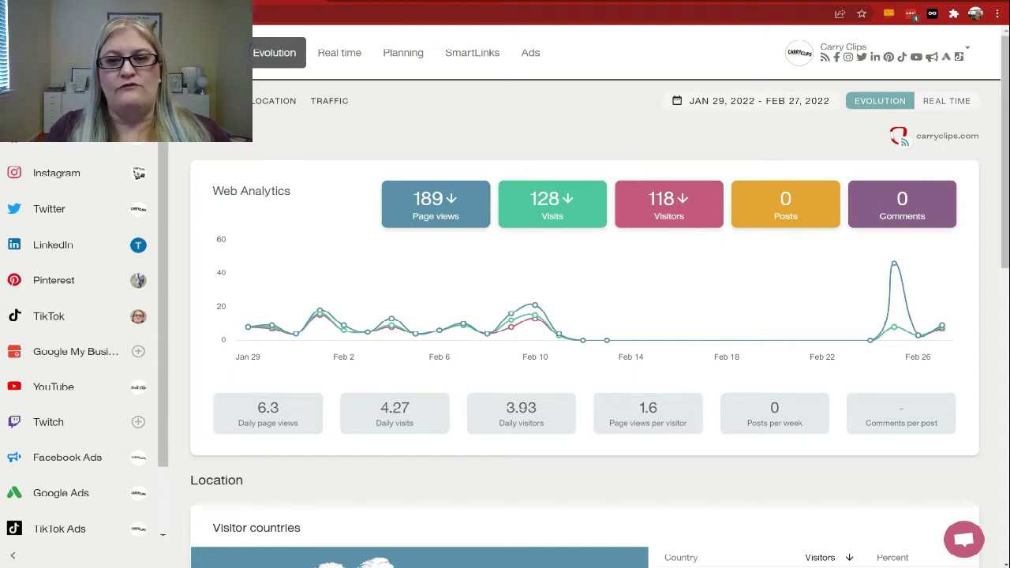
{"action": "mouse_move", "coordinate": [655, 225]}
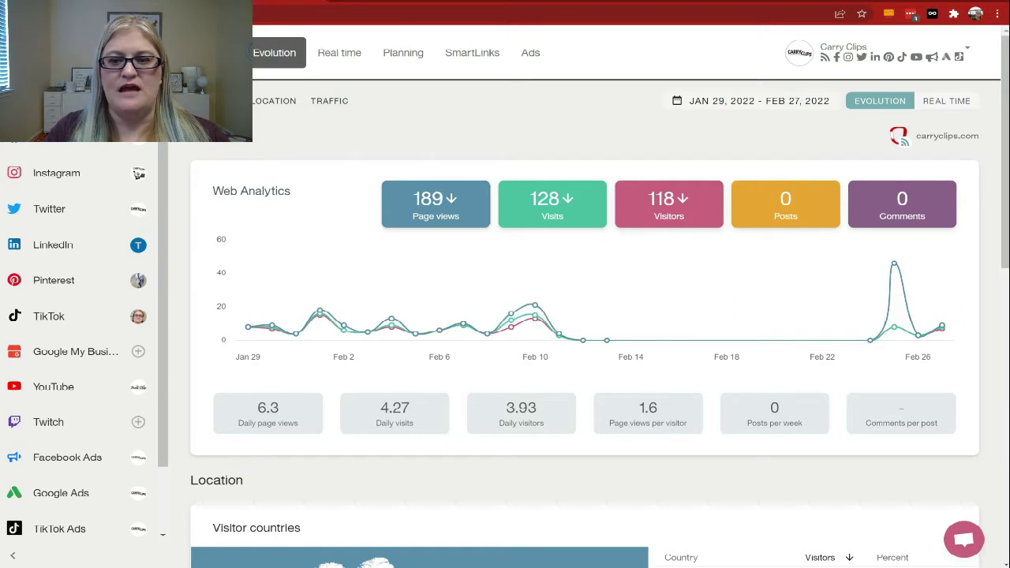
{"action": "mouse_move", "coordinate": [920, 335]}
{"action": "left_click", "coordinate": [552, 204]}
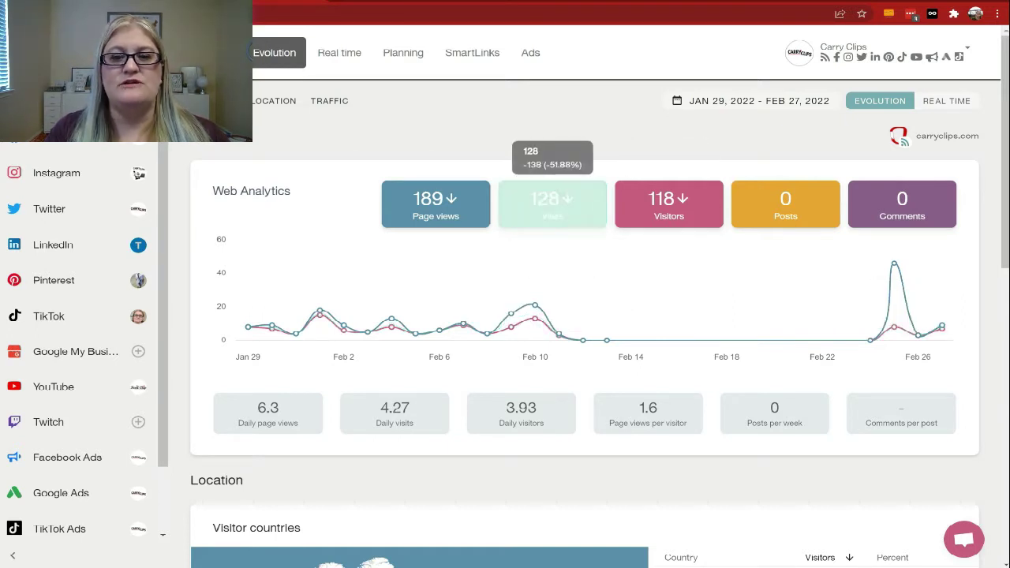
{"action": "left_click", "coordinate": [435, 204]}
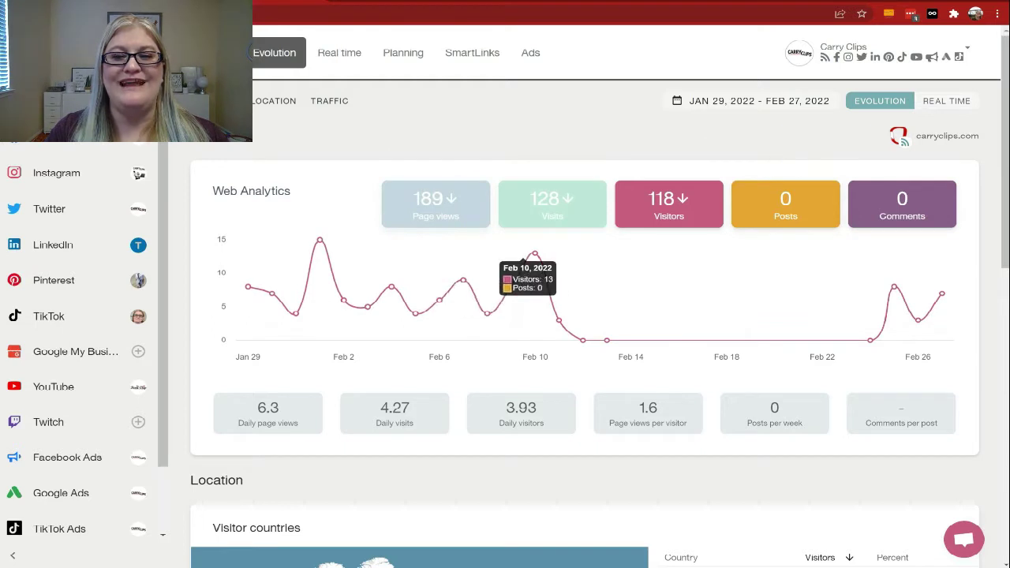
{"action": "mouse_move", "coordinate": [559, 319]}
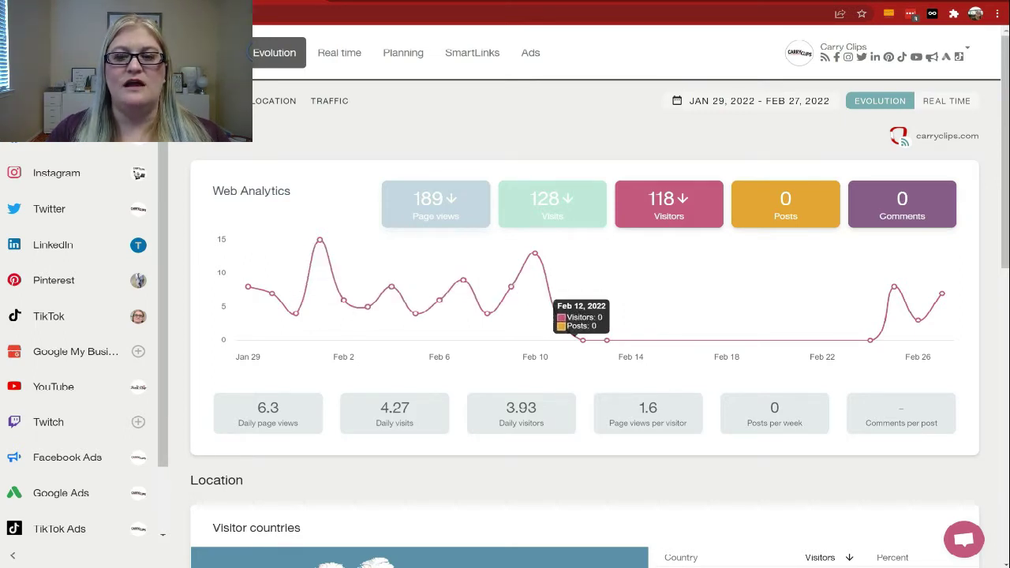
{"action": "left_click", "coordinate": [552, 201]}
{"action": "left_click", "coordinate": [436, 203]}
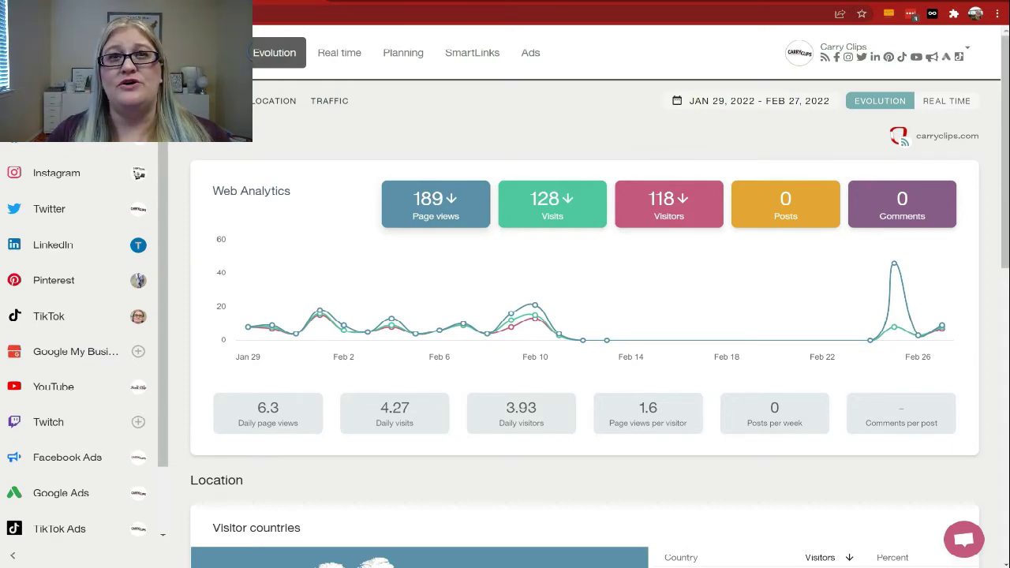
Sort Traffic sources by accesses and Percent, then sort Page Views by URL descending
{"action": "scroll", "coordinate": [584, 344], "scroll_direction": "down", "scroll_amount": 8}
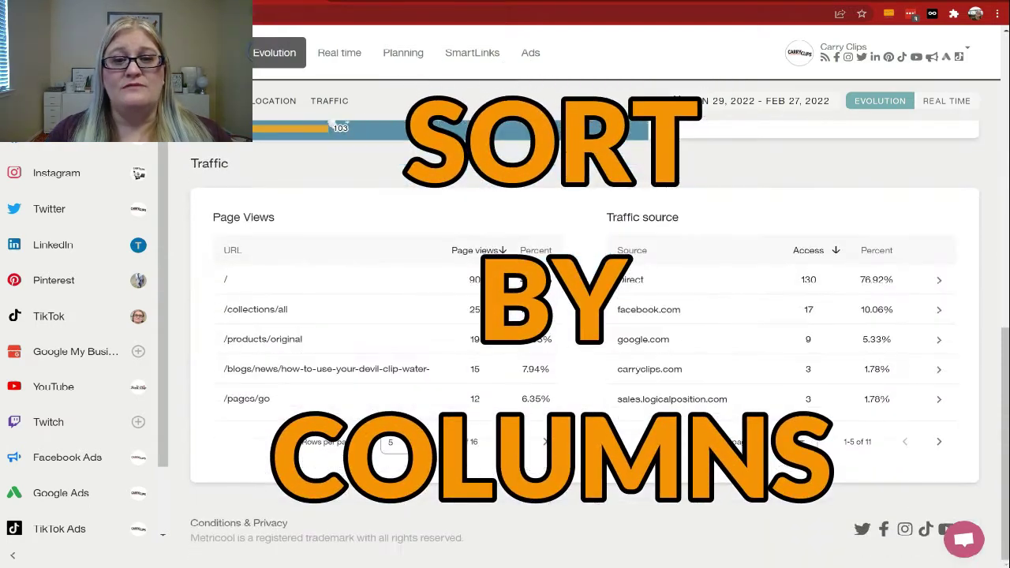
{"action": "left_click", "coordinate": [808, 250]}
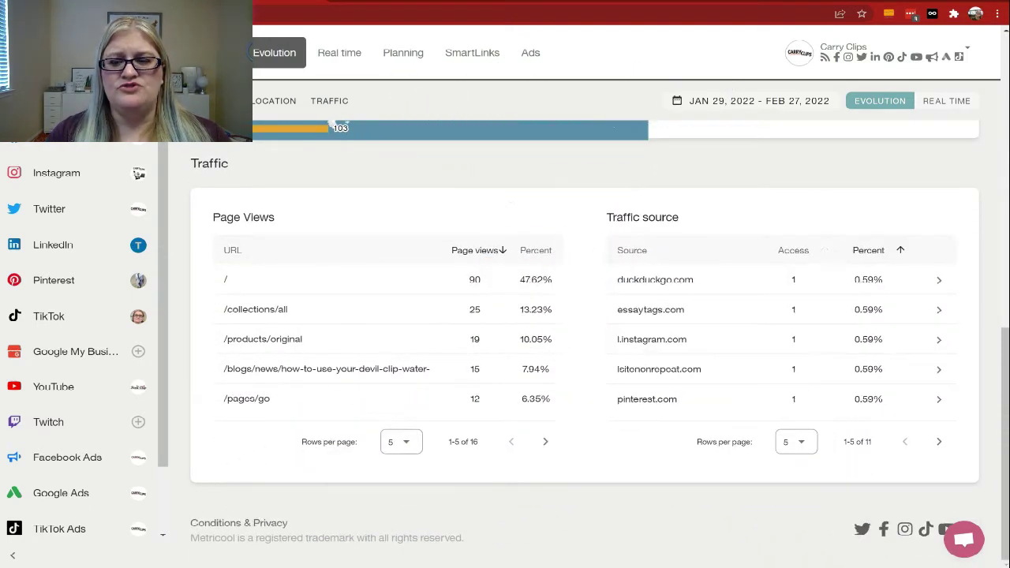
{"action": "left_click", "coordinate": [808, 250]}
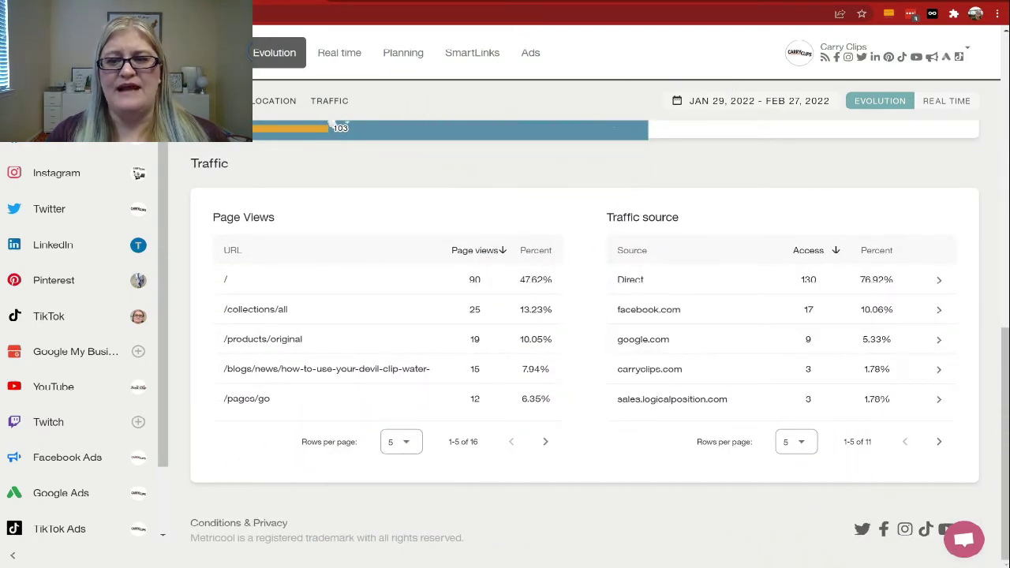
{"action": "left_click", "coordinate": [877, 250]}
{"action": "left_click", "coordinate": [877, 250]}
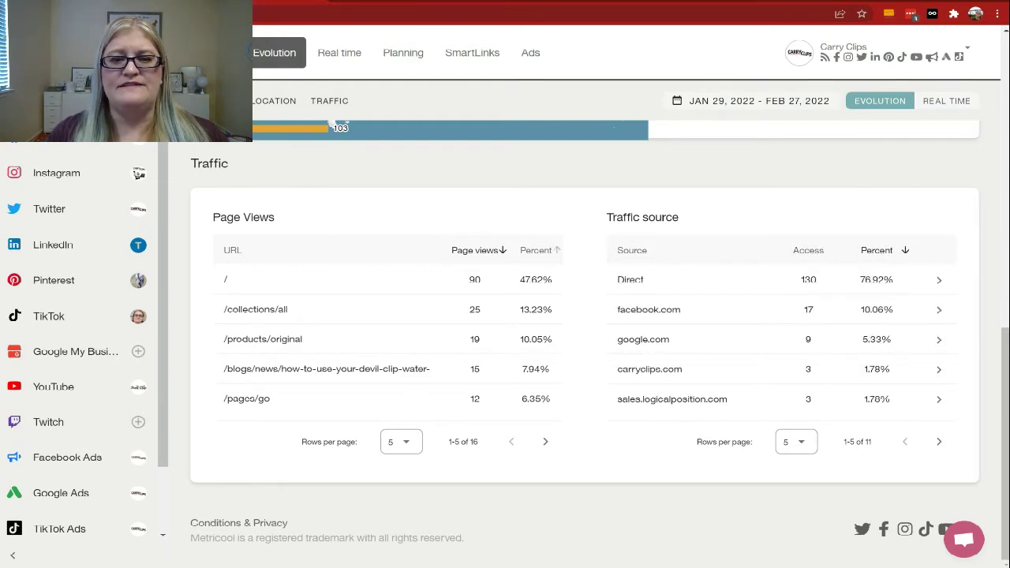
{"action": "left_click", "coordinate": [537, 250]}
{"action": "left_click", "coordinate": [434, 250]}
{"action": "left_click", "coordinate": [434, 250]}
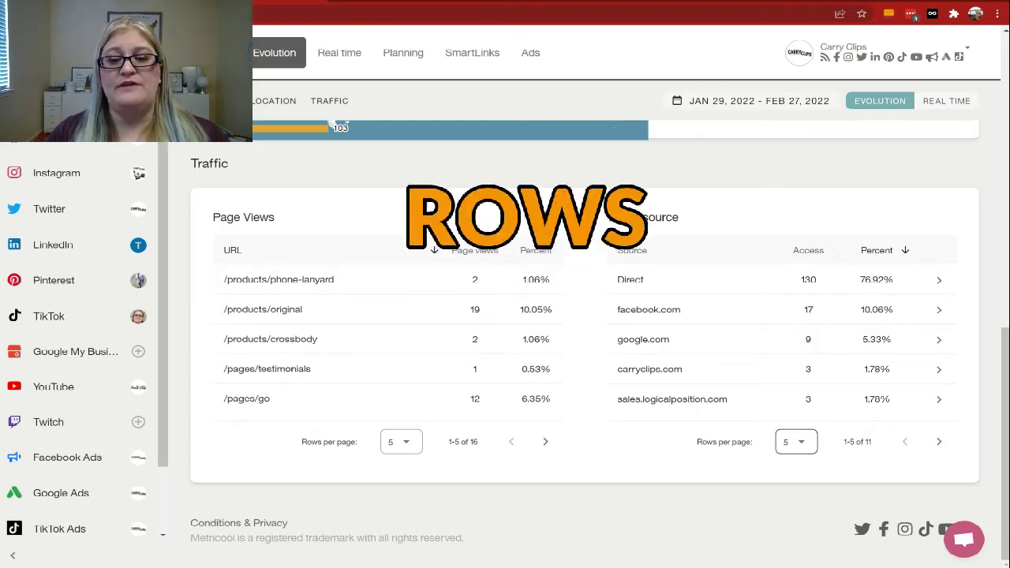
Set both tables to 10 rows per page, then page forward and back through Page Views
{"action": "left_click", "coordinate": [796, 441]}
{"action": "left_click", "coordinate": [793, 471]}
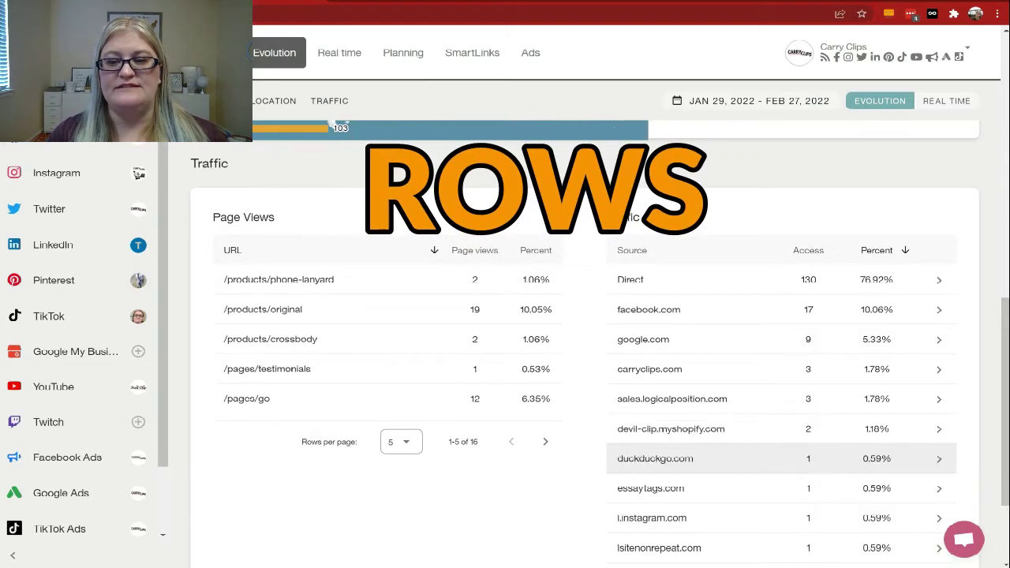
{"action": "scroll", "coordinate": [789, 457], "scroll_direction": "down", "scroll_amount": 2}
{"action": "left_click", "coordinate": [401, 300]}
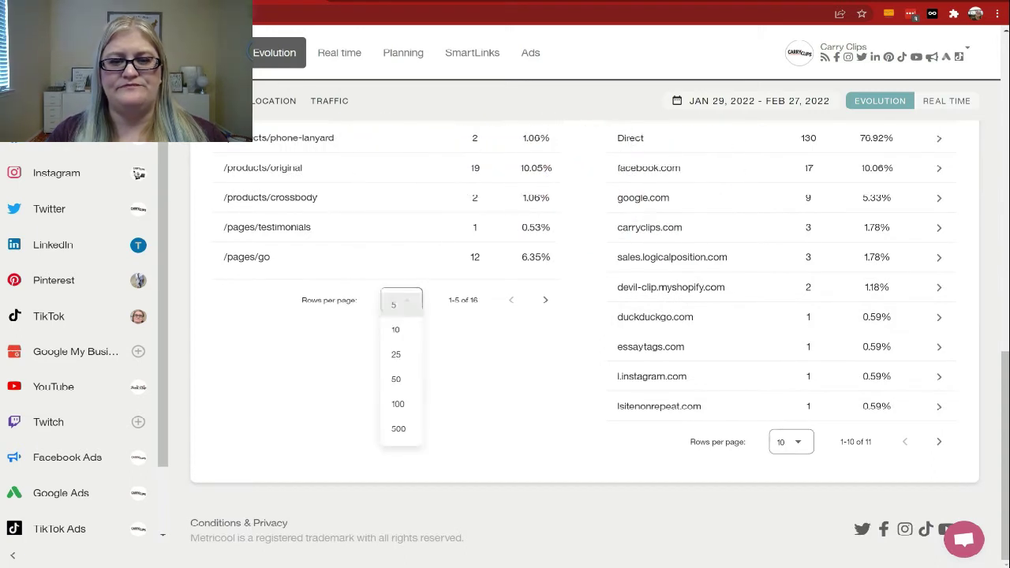
{"action": "left_click", "coordinate": [405, 331]}
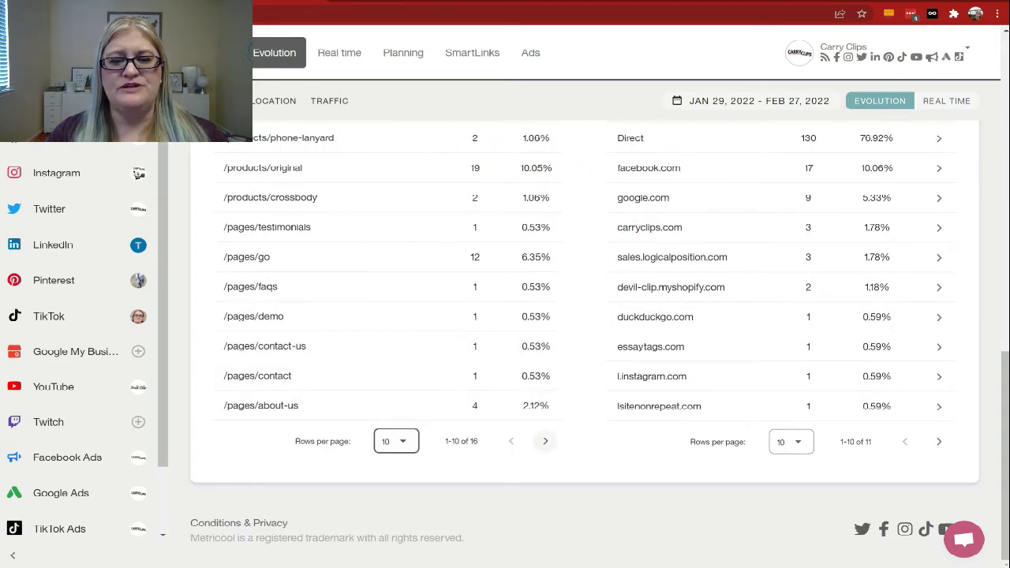
{"action": "left_click", "coordinate": [545, 442]}
{"action": "left_click", "coordinate": [511, 322]}
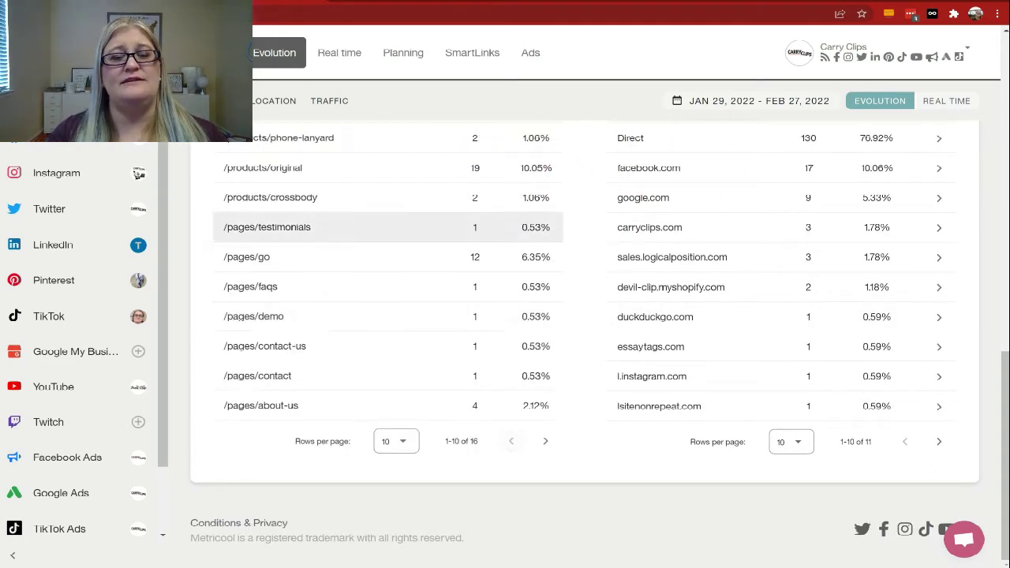
{"action": "scroll", "coordinate": [583, 315], "scroll_direction": "up", "scroll_amount": 15}
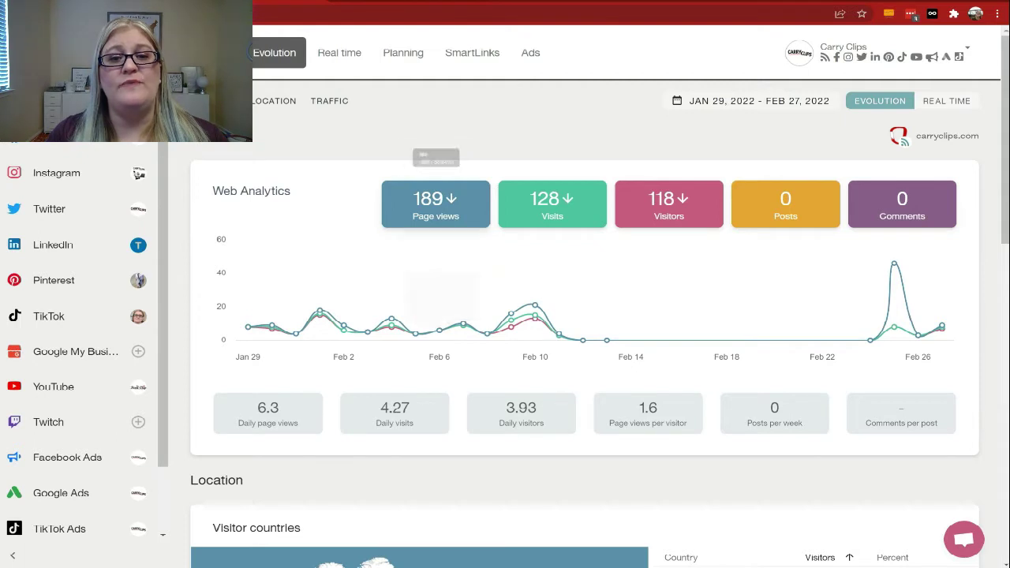
{"action": "mouse_move", "coordinate": [465, 209]}
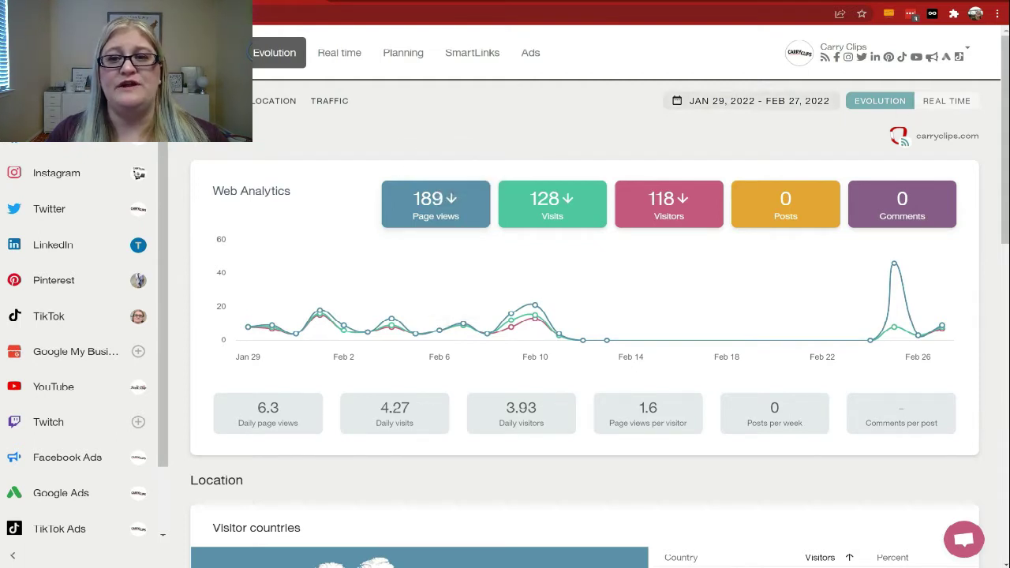
{"action": "mouse_move", "coordinate": [552, 207]}
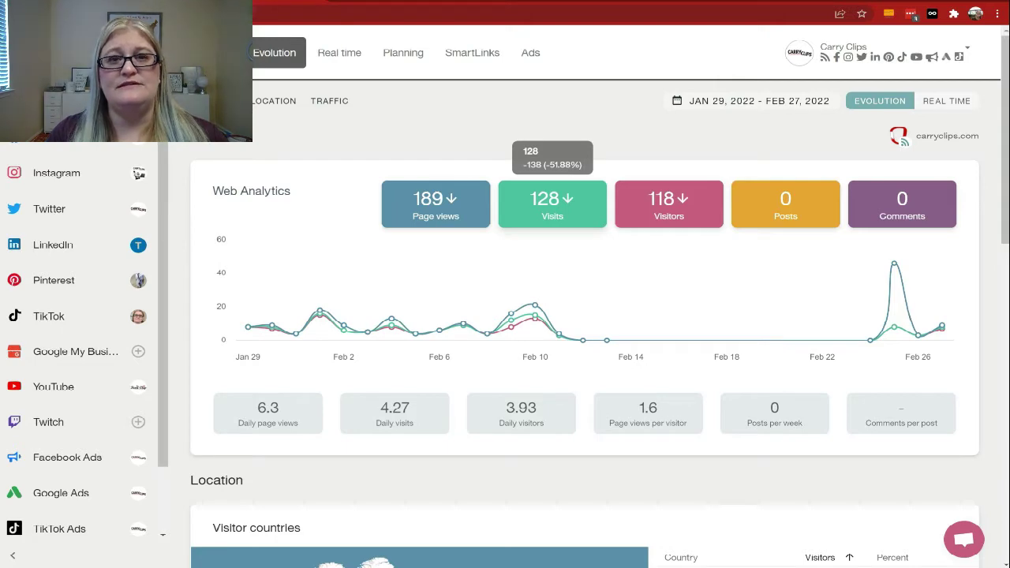
{"action": "mouse_move", "coordinate": [669, 207]}
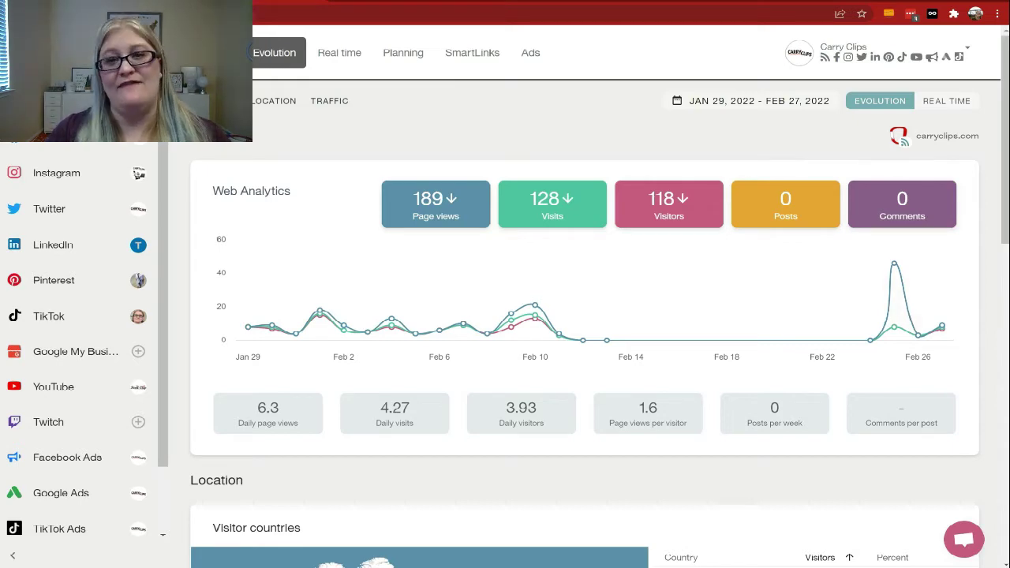
Scroll past the Location map to the Traffic section, where Direct leads with 130 accesses
{"action": "scroll", "coordinate": [584, 315], "scroll_direction": "down", "scroll_amount": 3}
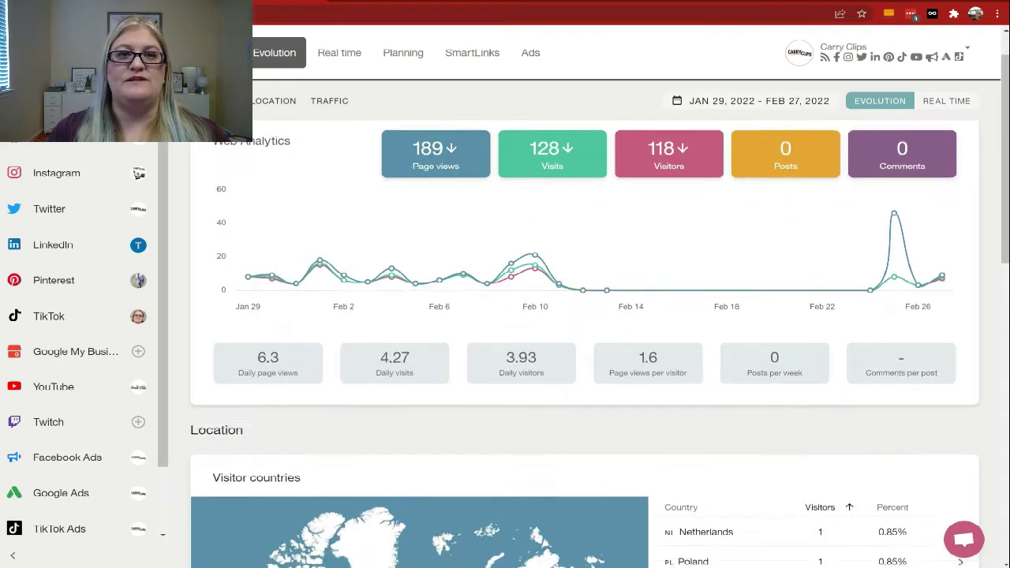
{"action": "scroll", "coordinate": [790, 355], "scroll_direction": "down", "scroll_amount": 2}
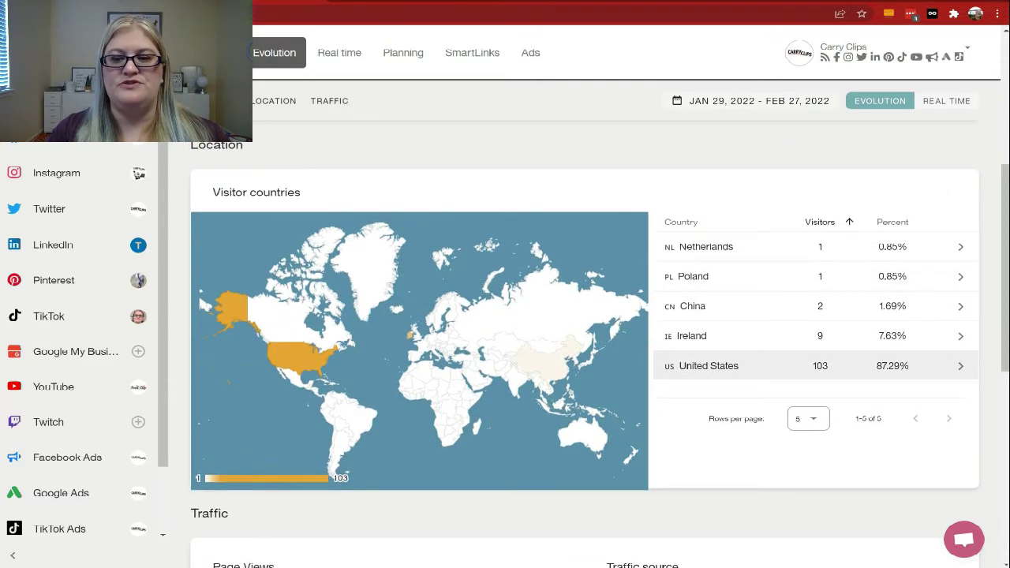
{"action": "scroll", "coordinate": [584, 332], "scroll_direction": "down", "scroll_amount": 4}
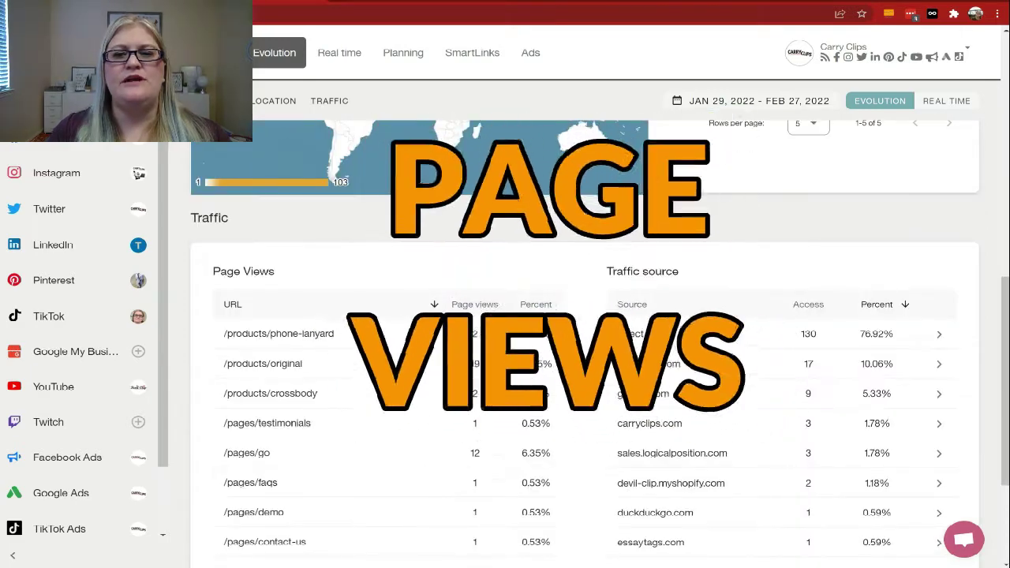
{"action": "scroll", "coordinate": [584, 331], "scroll_direction": "down", "scroll_amount": 1}
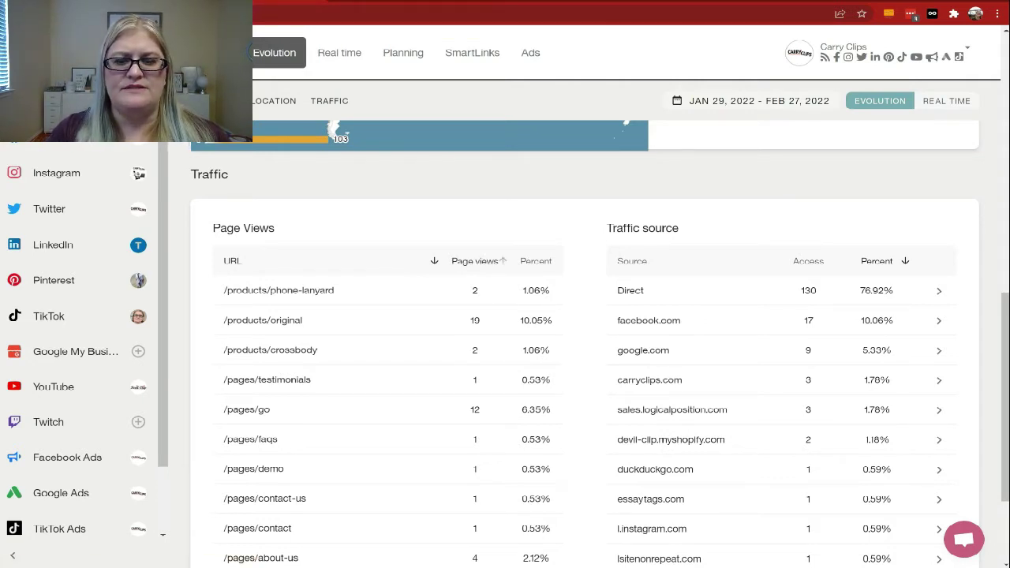
Sort the Page Views table by page views in descending order
{"action": "left_click", "coordinate": [503, 261]}
{"action": "left_click", "coordinate": [503, 261]}
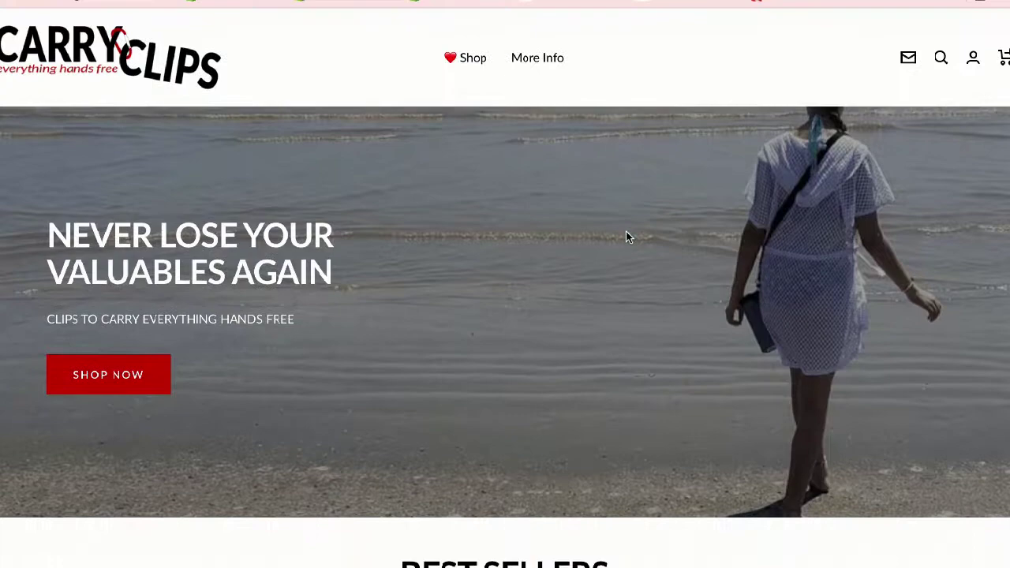
Scroll through the Carry Clips home page past its beach hero and free shipping banner
{"action": "scroll", "coordinate": [625, 234], "scroll_direction": "up", "scroll_amount": 2}
{"action": "scroll", "coordinate": [628, 238], "scroll_direction": "down", "scroll_amount": 7}
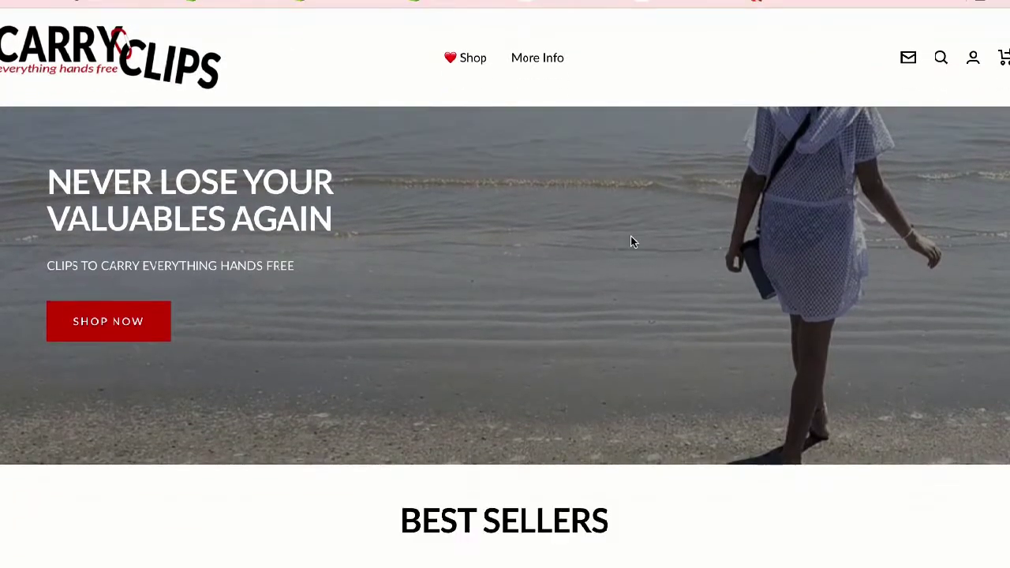
{"action": "scroll", "coordinate": [647, 258], "scroll_direction": "down", "scroll_amount": 2}
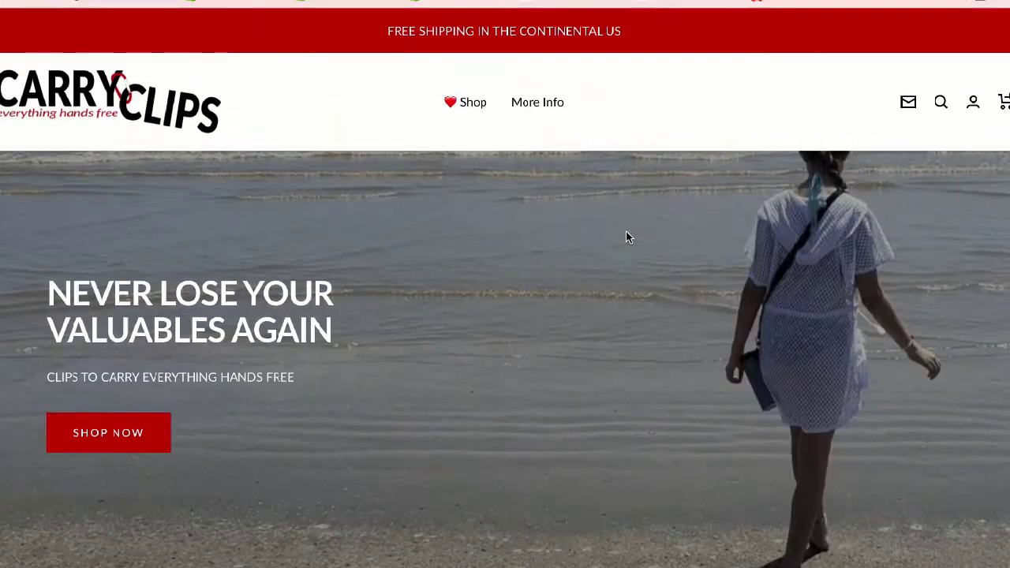
Scroll to Metricool's Traffic tables, where the home page leads with 90 views (47.62%)
{"action": "scroll", "coordinate": [628, 234], "scroll_direction": "down", "scroll_amount": 3}
{"action": "scroll", "coordinate": [630, 237], "scroll_direction": "down", "scroll_amount": 6}
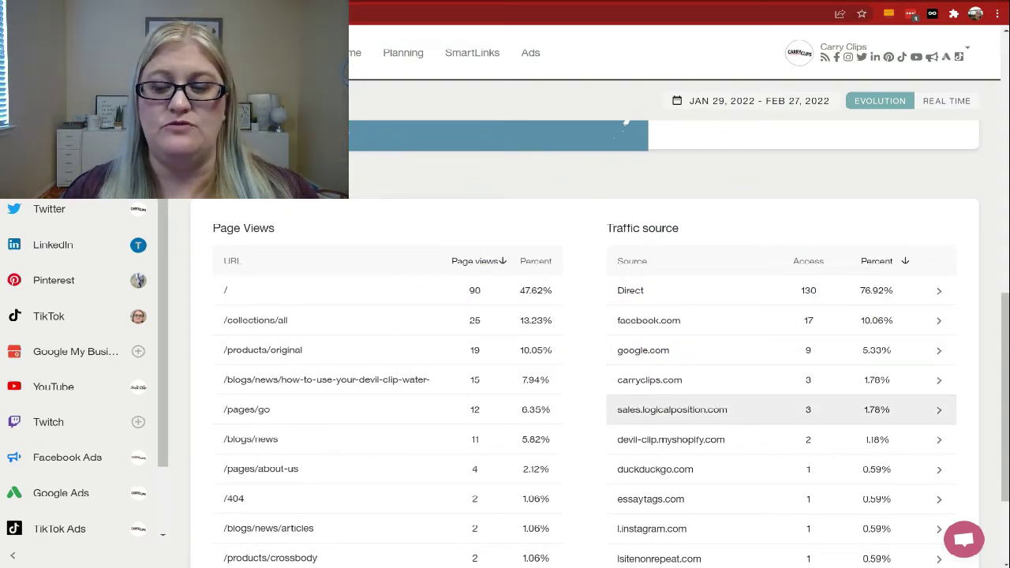
Scroll down the Page Views table to /collections/all at 25 views (13.23%)
{"action": "scroll", "coordinate": [782, 410], "scroll_direction": "down", "scroll_amount": 1}
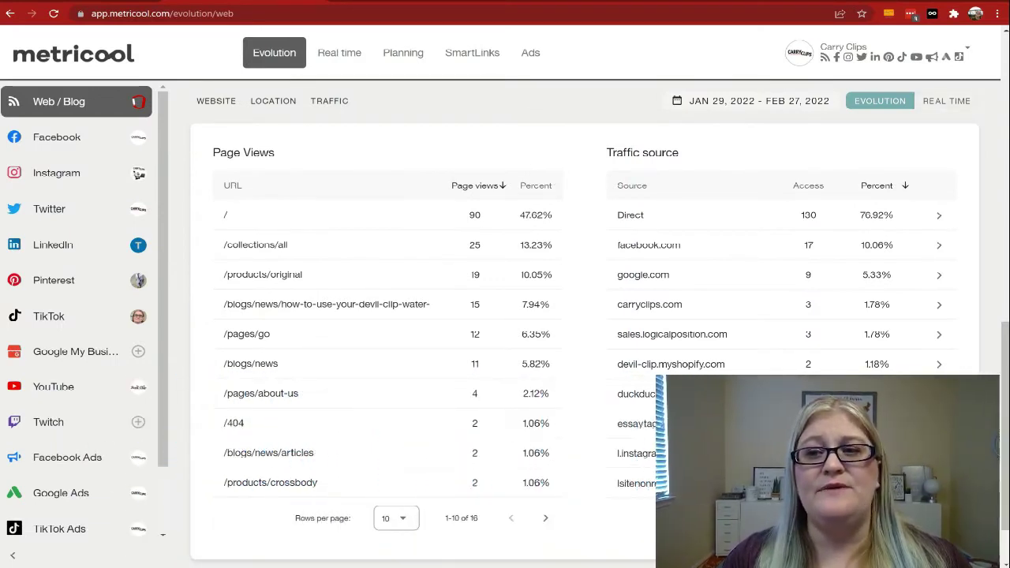
Switch the Web / Blog report to REAL TIME and scroll through Now, Last 30 minutes and Today
{"action": "left_click", "coordinate": [946, 100]}
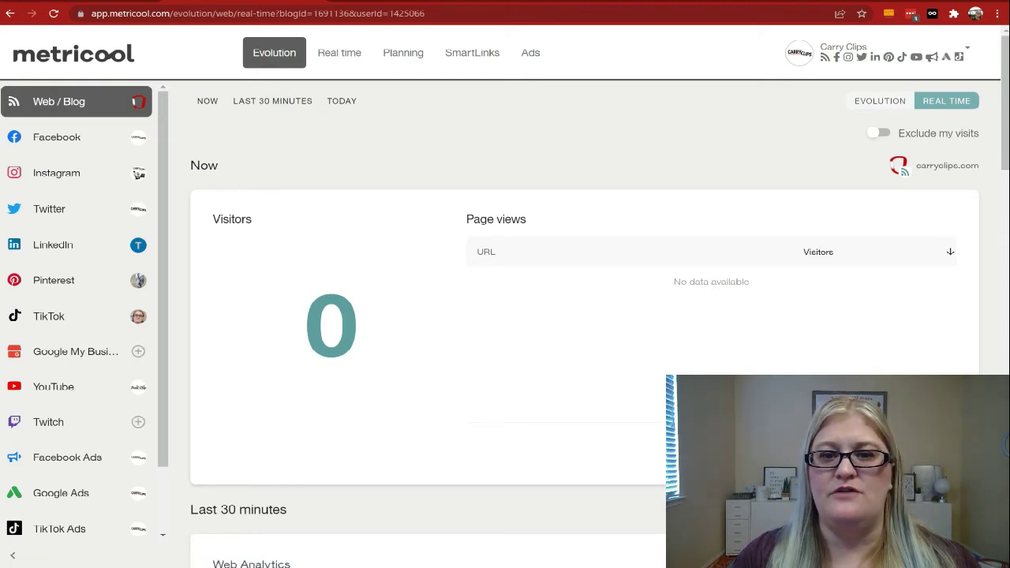
{"action": "scroll", "coordinate": [584, 315], "scroll_direction": "down", "scroll_amount": 10}
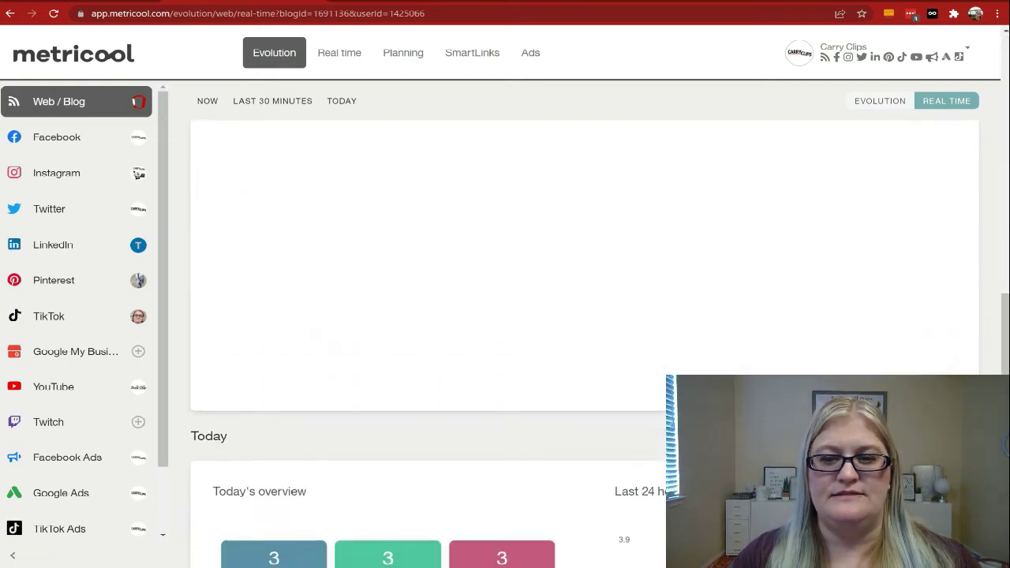
{"action": "scroll", "coordinate": [584, 315], "scroll_direction": "down", "scroll_amount": 7}
{"action": "scroll", "coordinate": [584, 316], "scroll_direction": "up", "scroll_amount": 15}
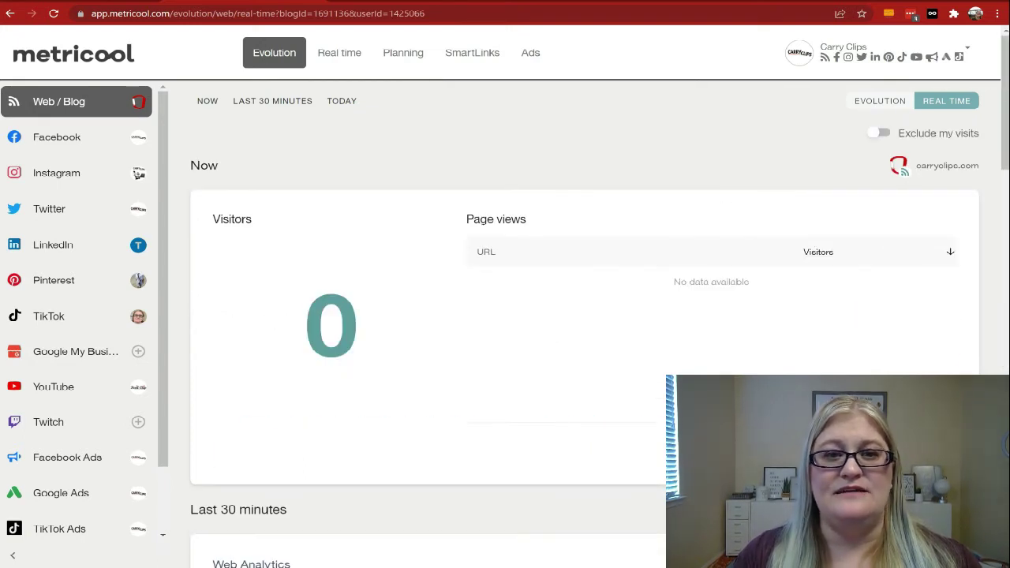
Open the Real time page and scroll through today's overview, countries, page views and sources
{"action": "left_click", "coordinate": [339, 52]}
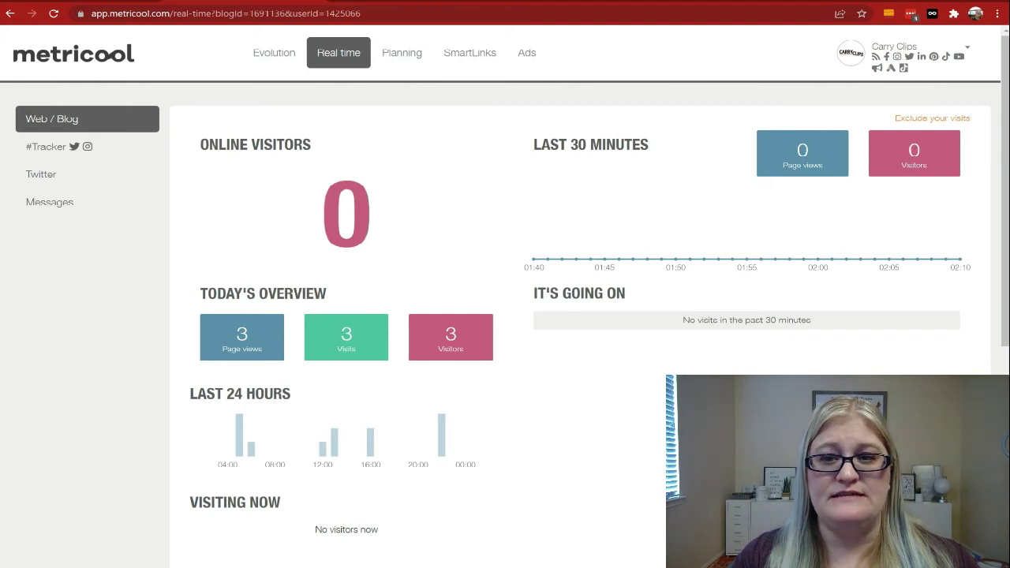
{"action": "scroll", "coordinate": [505, 315], "scroll_direction": "down", "scroll_amount": 4}
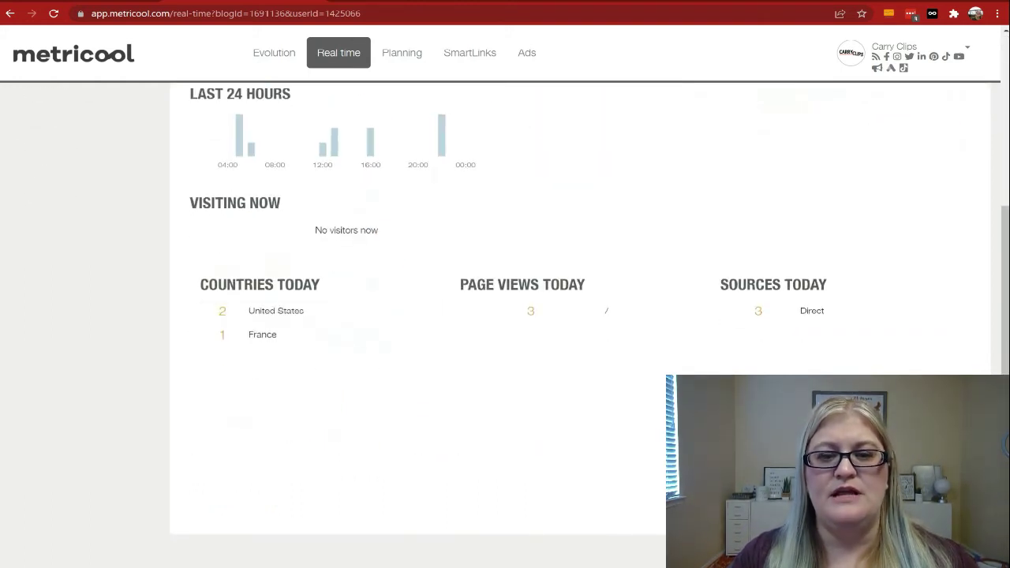
{"action": "scroll", "coordinate": [505, 316], "scroll_direction": "up", "scroll_amount": 4}
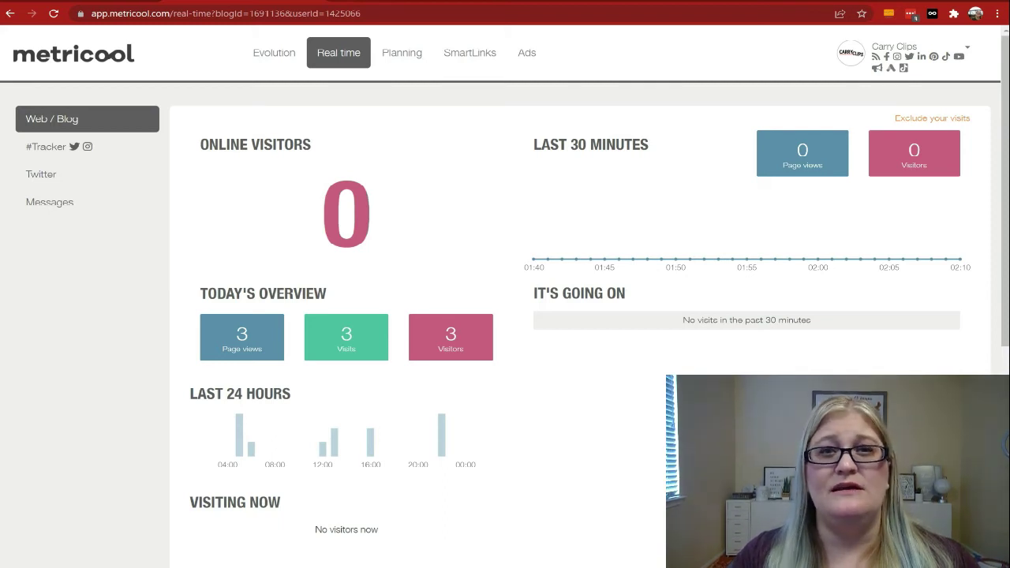
{"action": "scroll", "coordinate": [505, 316], "scroll_direction": "down", "scroll_amount": 4}
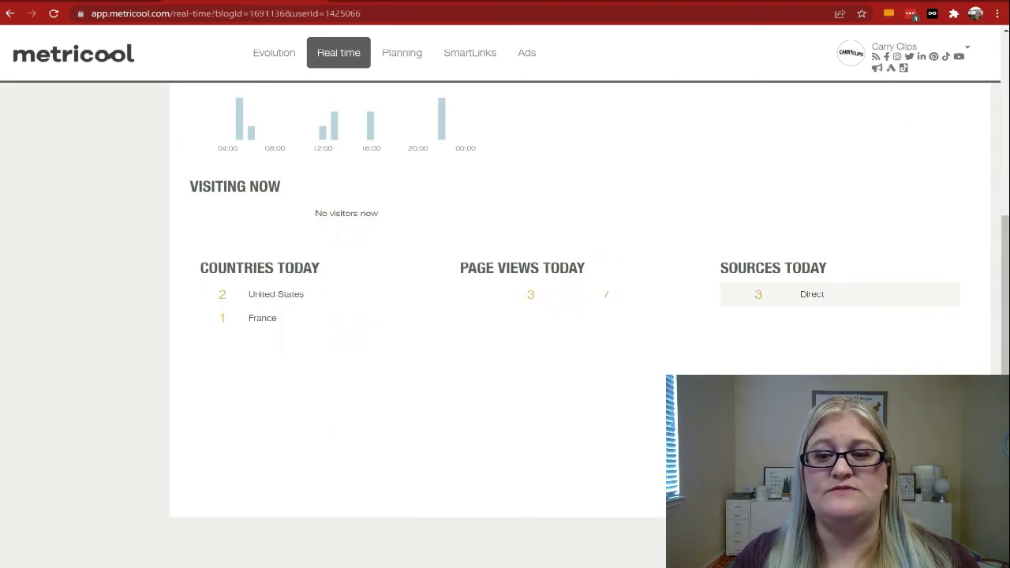
{"action": "scroll", "coordinate": [505, 316], "scroll_direction": "up", "scroll_amount": 4}
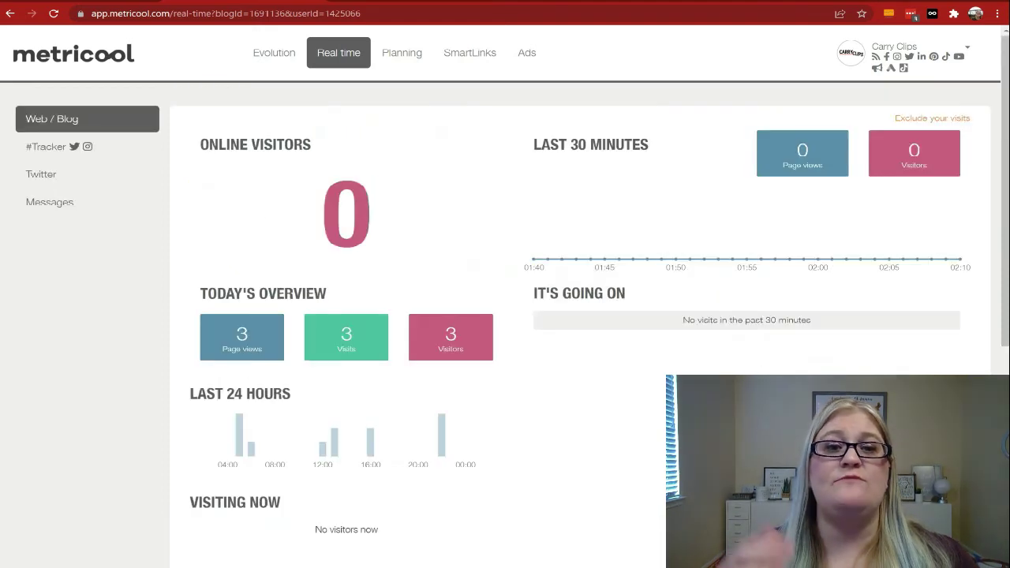